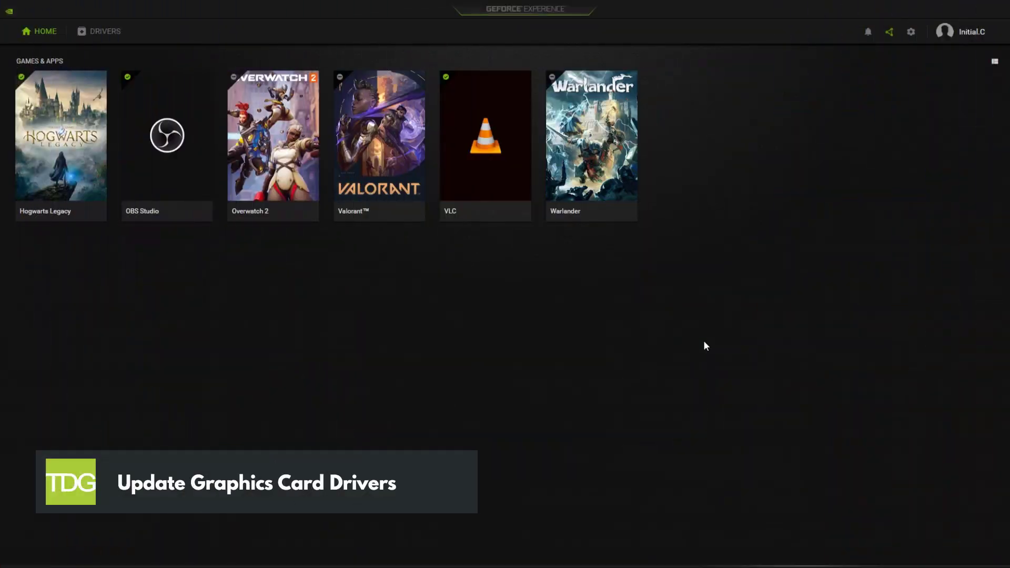
# Step: Show the GeForce Game Ready Driver 528.49 with Express and Custom installation options
pyautogui.click(101, 33)
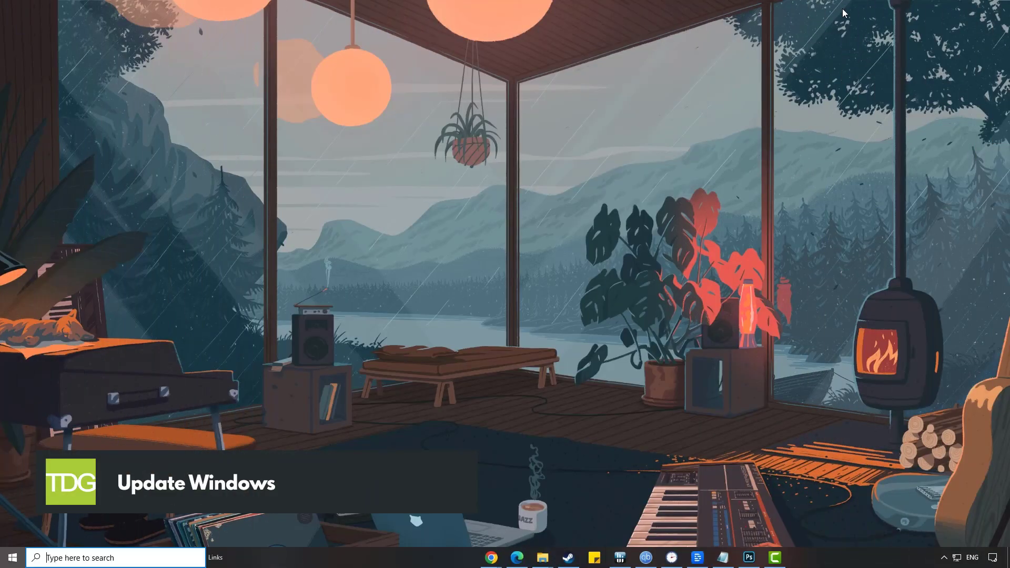
# Step: Run Check for updates on the Windows Update page under Update & Security
pyautogui.press('super')
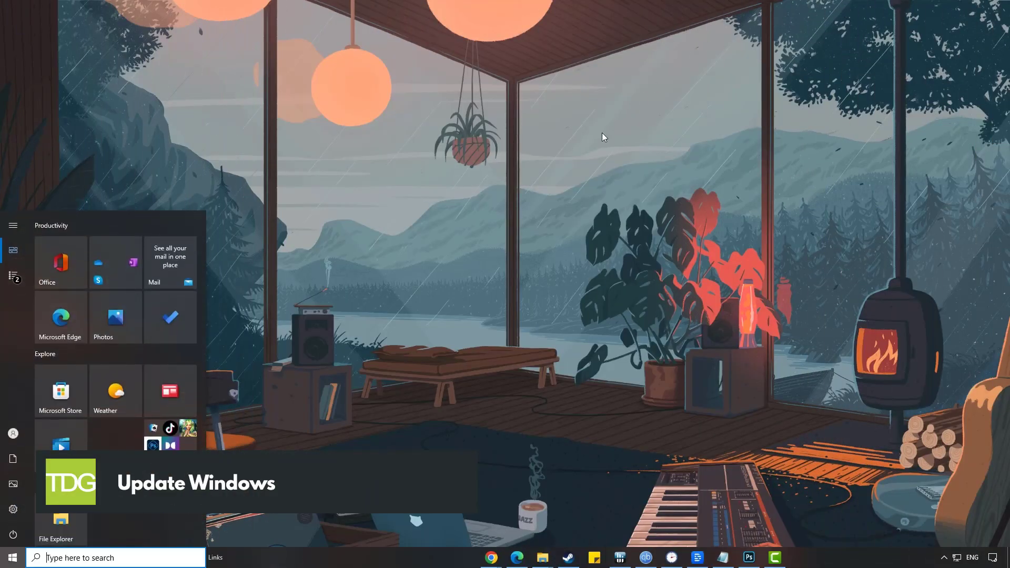
pyautogui.click(15, 512)
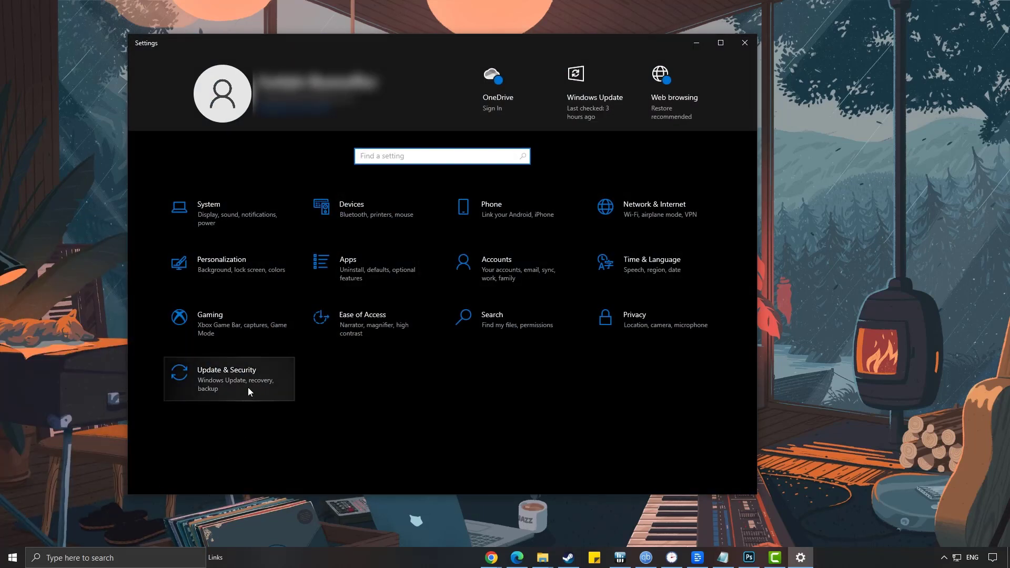
pyautogui.click(248, 388)
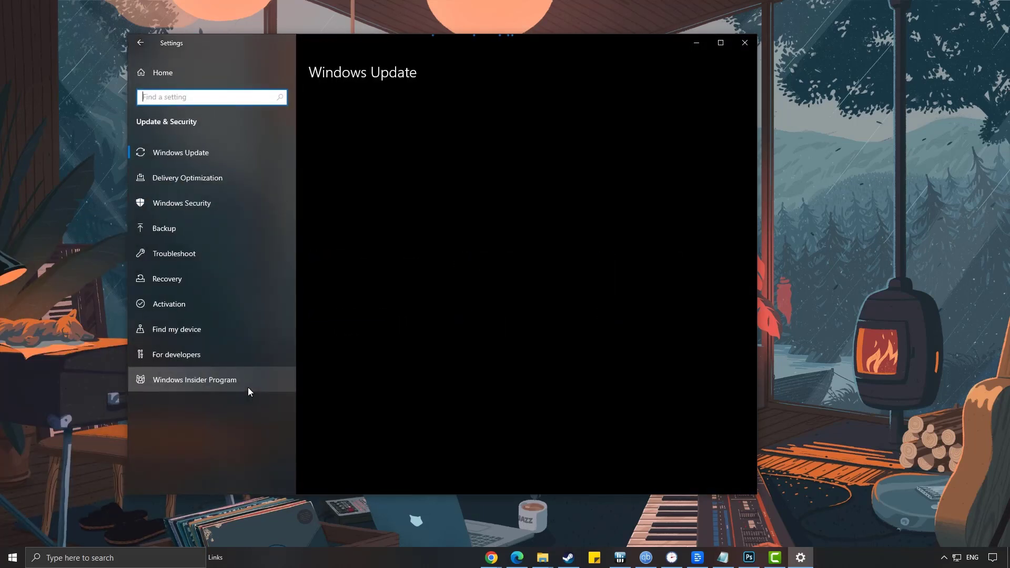
pyautogui.click(198, 157)
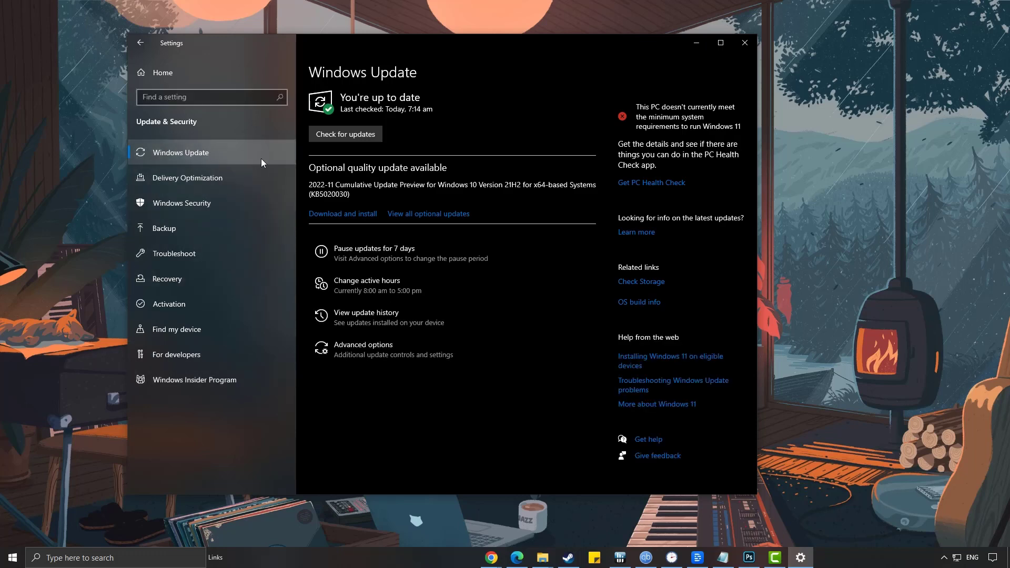
pyautogui.click(356, 136)
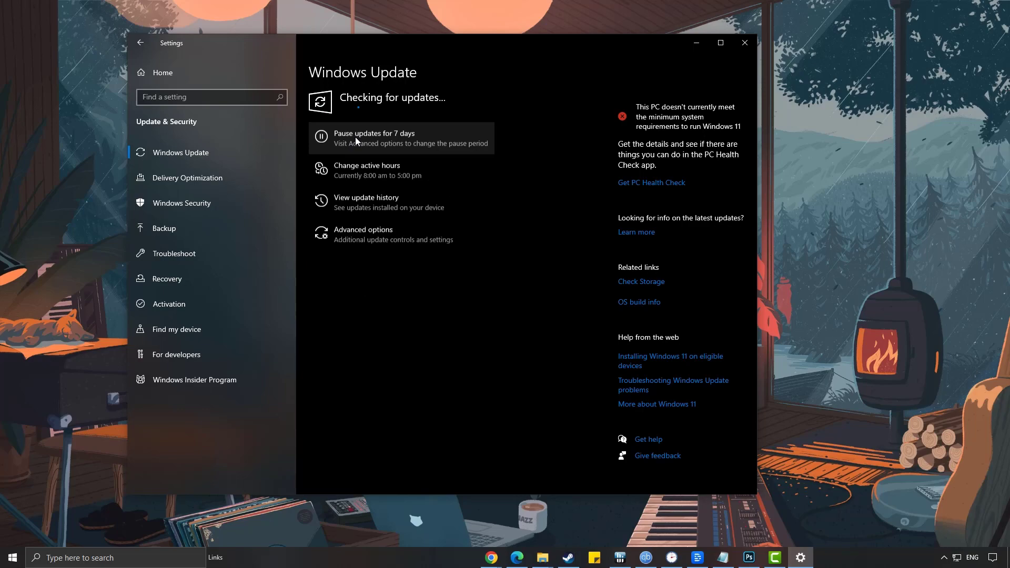